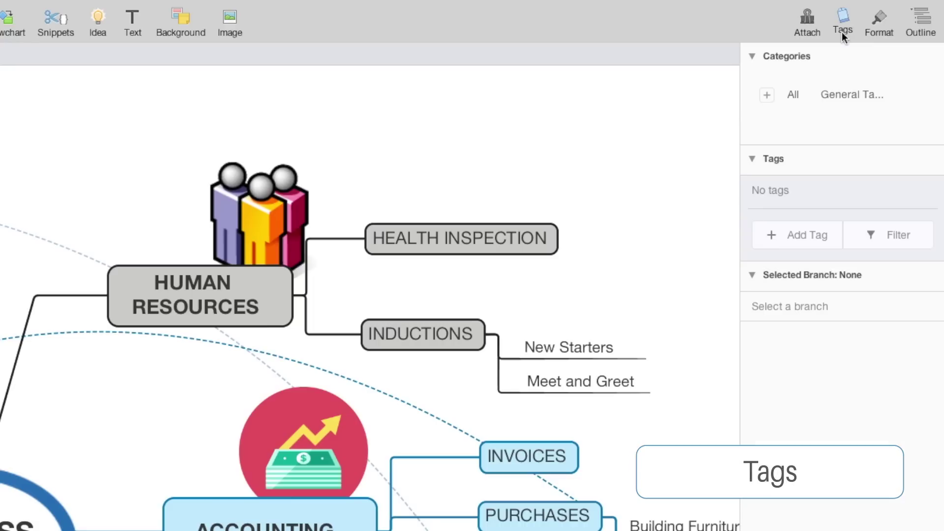
Add a new tag category, name it, and begin adding tags to it.
{"action": "left_click", "coordinate": [771, 92]}
{"action": "type", "text": "Tea"}
{"action": "type", "text": "Estimated Duration"}
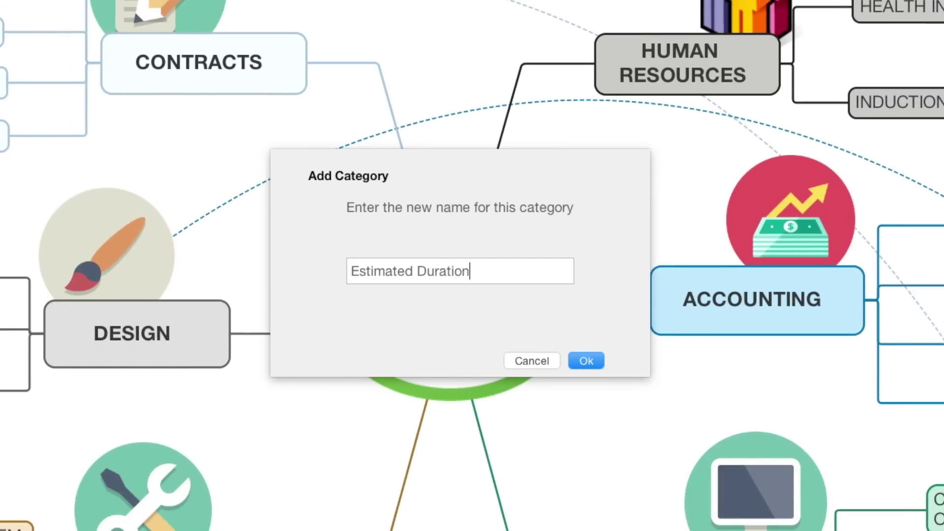
{"action": "key", "text": "Return"}
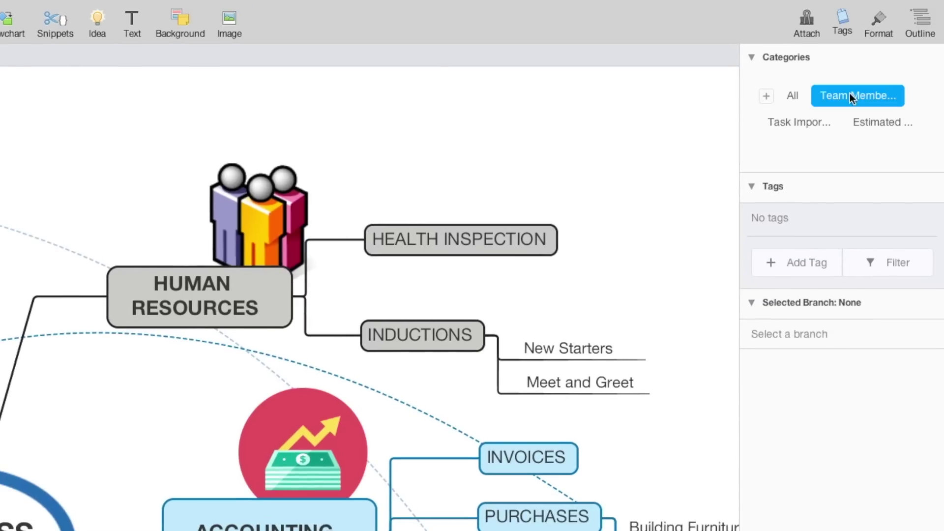
{"action": "left_click", "coordinate": [827, 265]}
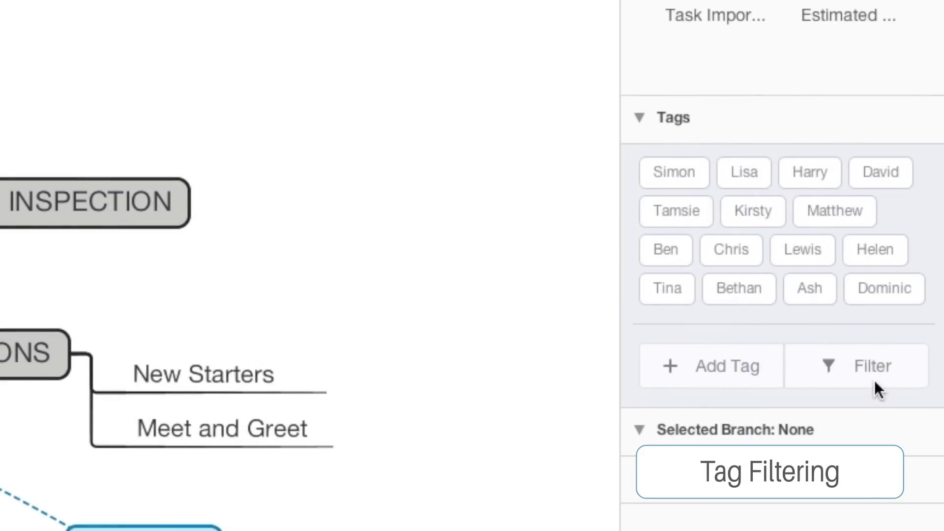
Turn on tag filtering and bring up the icon library manager.
{"action": "left_click", "coordinate": [874, 380]}
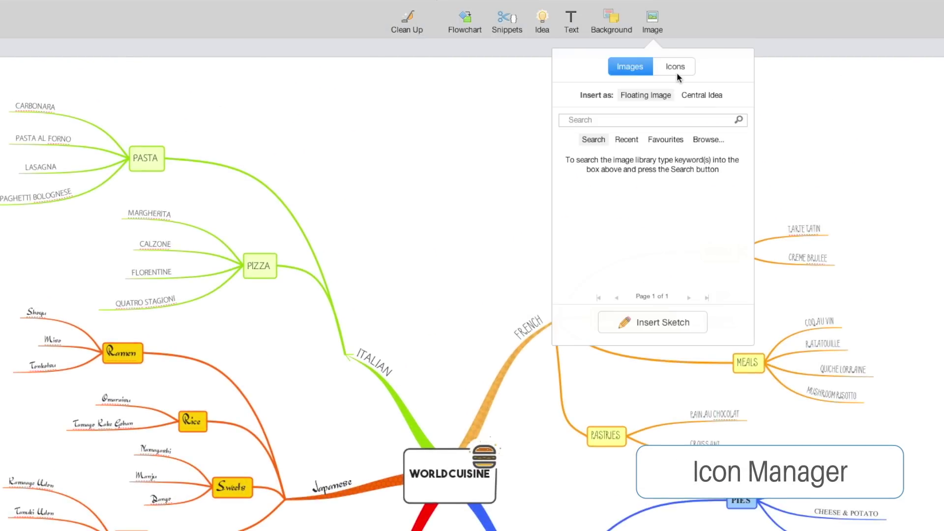
{"action": "left_click", "coordinate": [677, 75]}
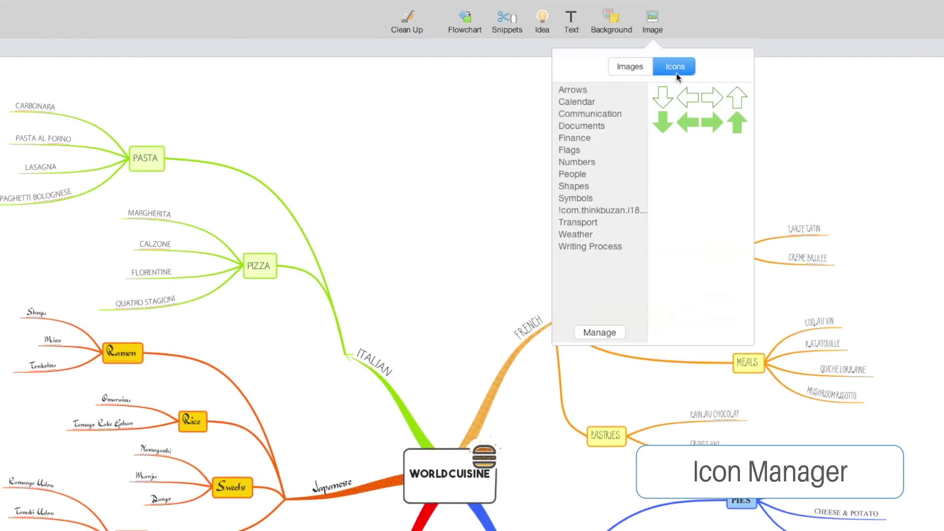
{"action": "left_click", "coordinate": [605, 334]}
Import all ten PNG flags from Icons/Country Flags/Exports into the icon library.
{"action": "left_click", "coordinate": [547, 353]}
{"action": "left_click", "coordinate": [542, 113]}
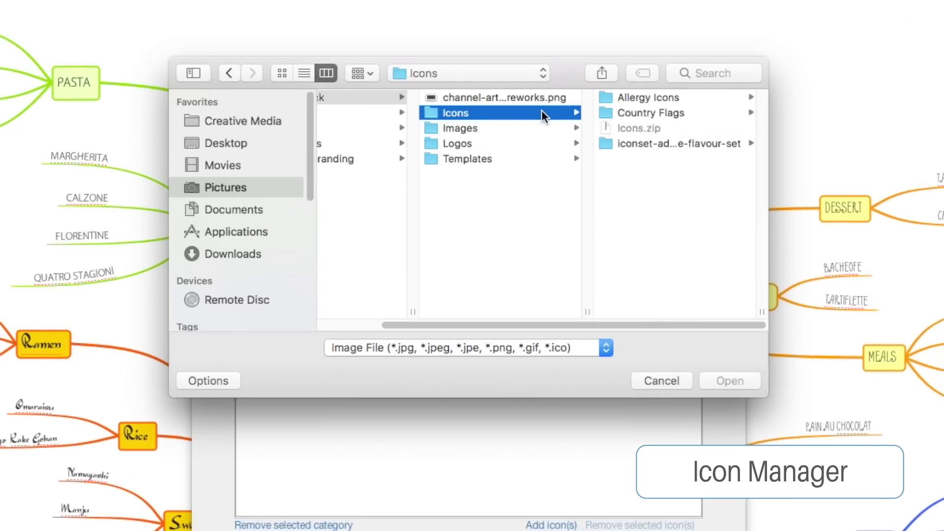
{"action": "left_click", "coordinate": [640, 113]}
{"action": "left_click", "coordinate": [646, 115]}
{"action": "left_click_drag", "start_coordinate": [647, 95], "coordinate": [634, 329]}
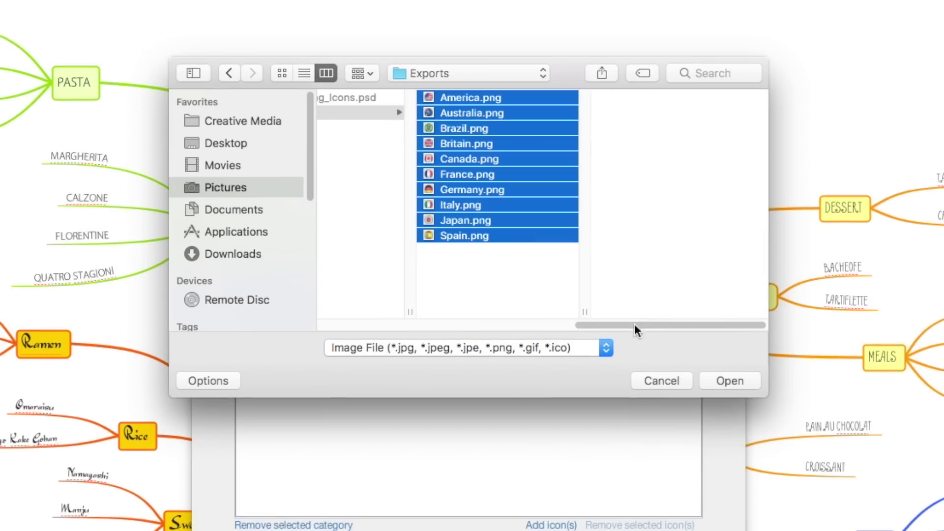
{"action": "left_click", "coordinate": [730, 380]}
Close the icon library manager, leaving Countries listed with its ten flag icons.
{"action": "left_click", "coordinate": [681, 390]}
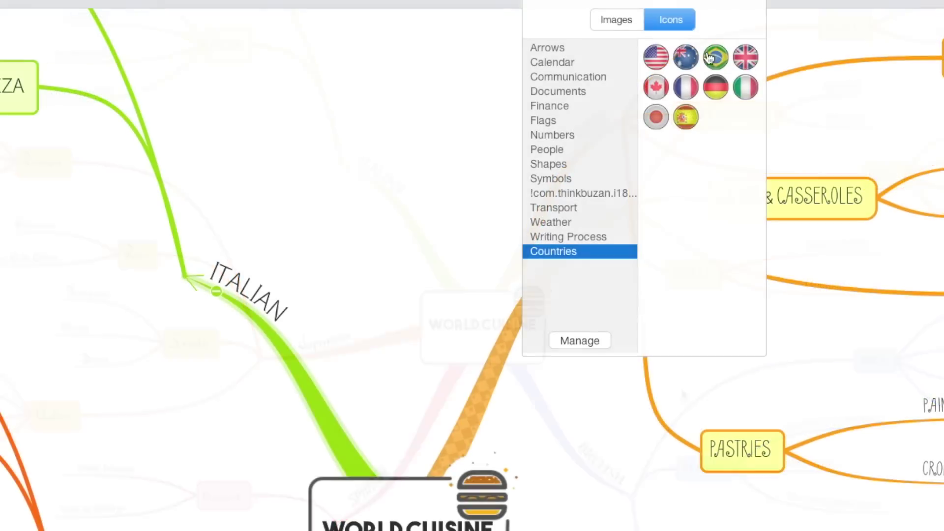